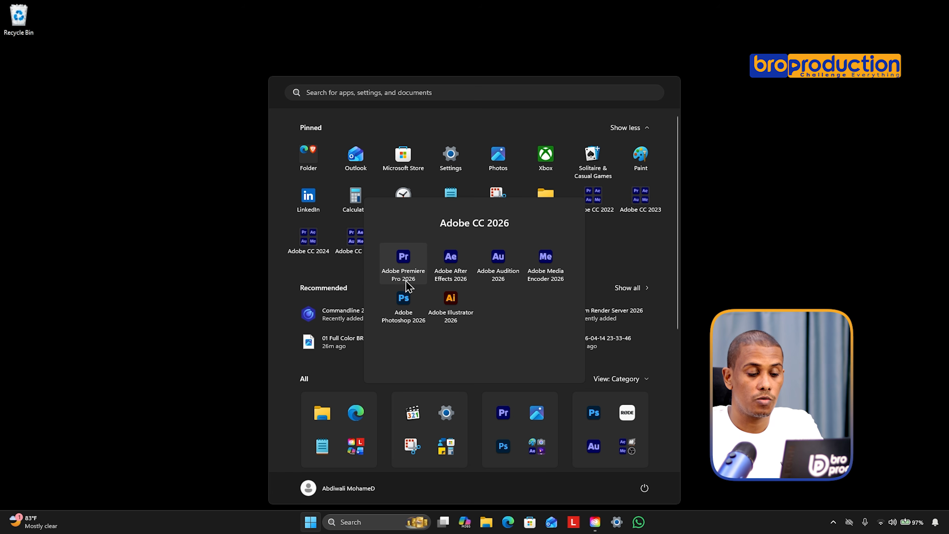
# Launch Adobe Premiere Pro 2026 and dismiss the What's New introduction.
pyautogui.click(408, 256)
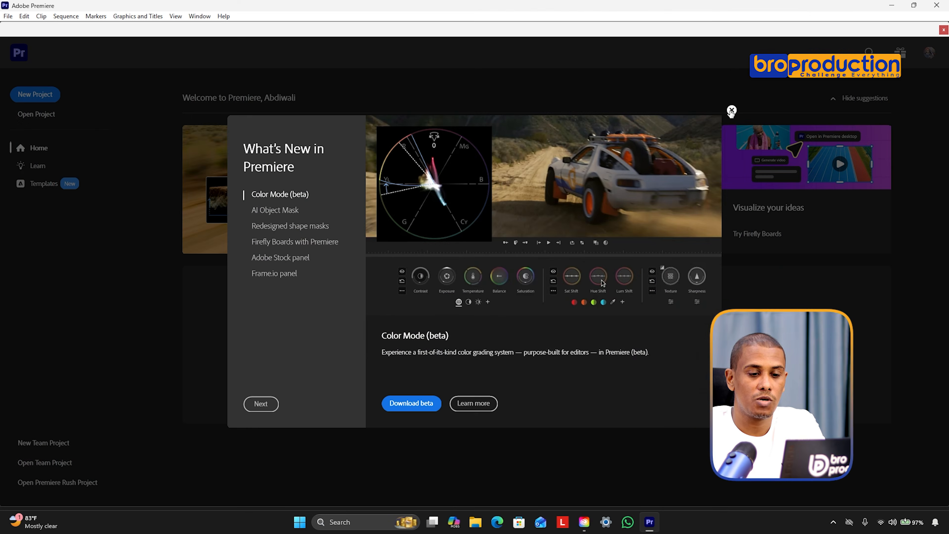
pyautogui.click(731, 111)
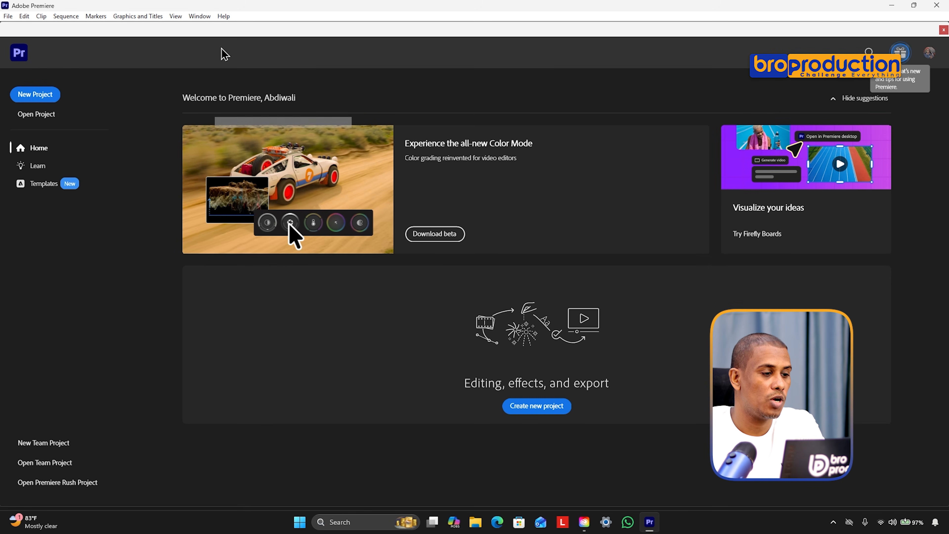
# Check the installed Premiere version in the About information and close it.
pyautogui.click(223, 17)
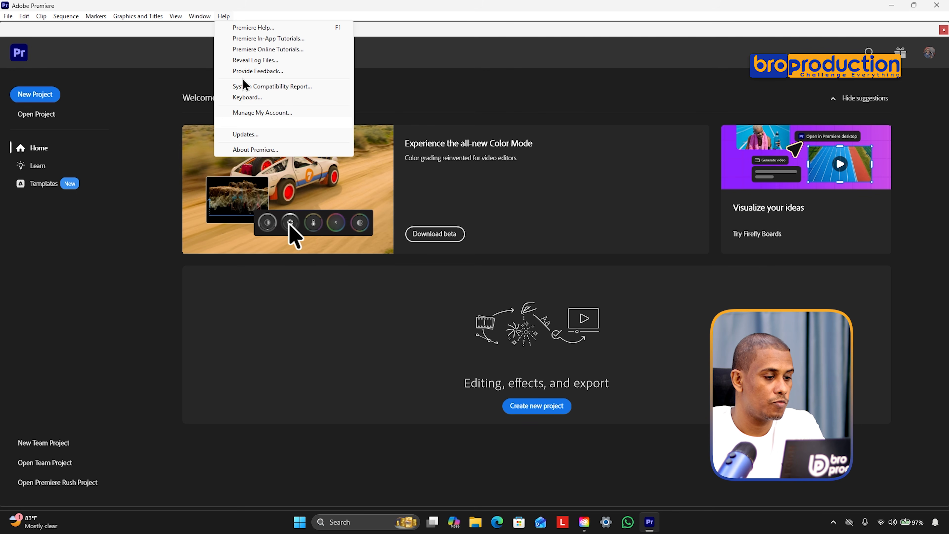
pyautogui.click(253, 151)
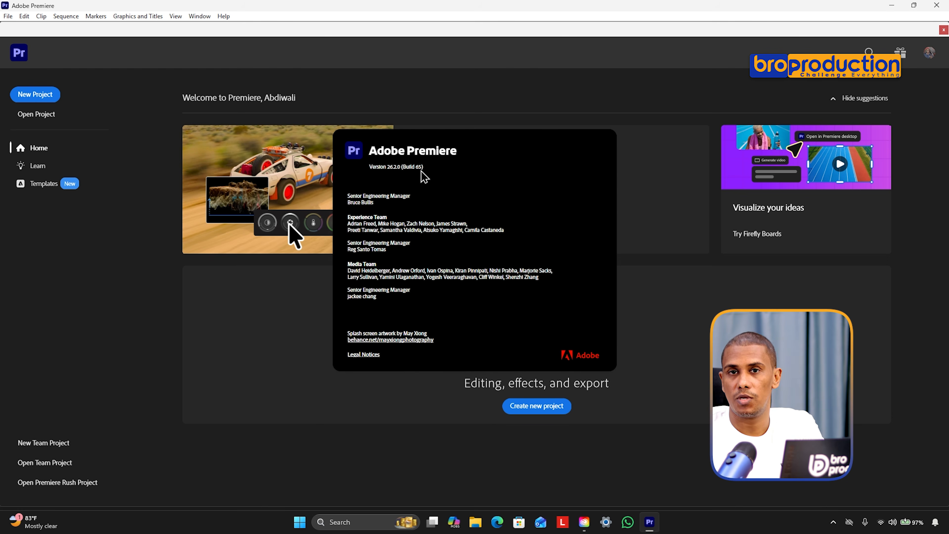
pyautogui.click(430, 216)
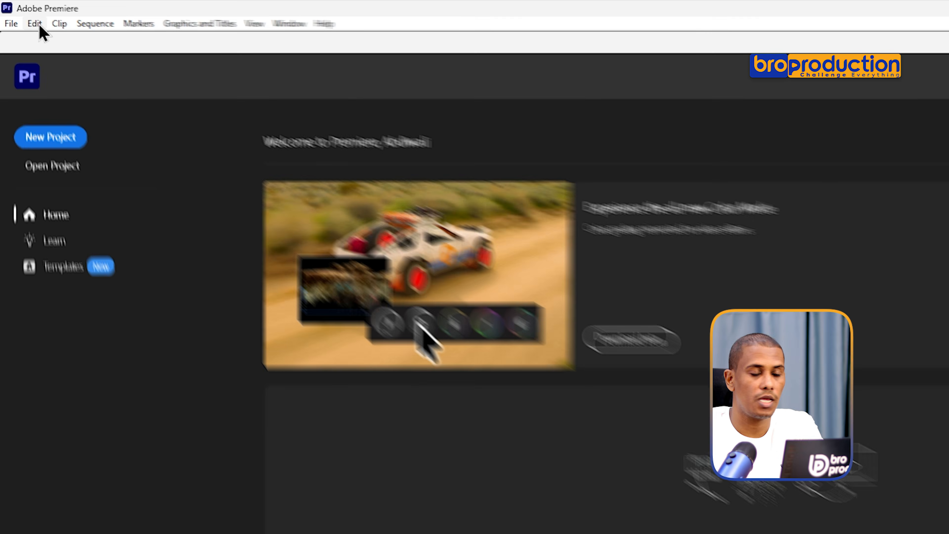
# Open the keyboard shortcuts editor and search the commands for "add edi".
pyautogui.click(25, 17)
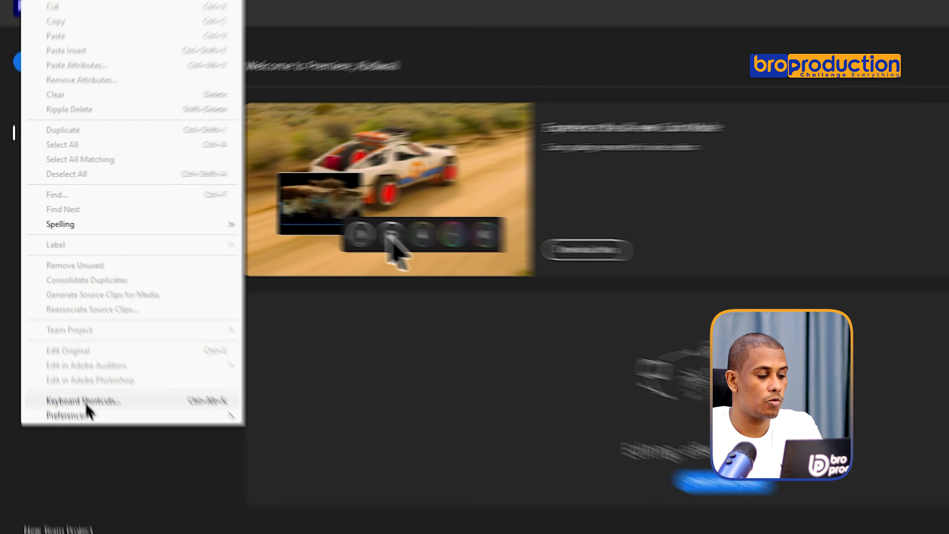
pyautogui.click(97, 426)
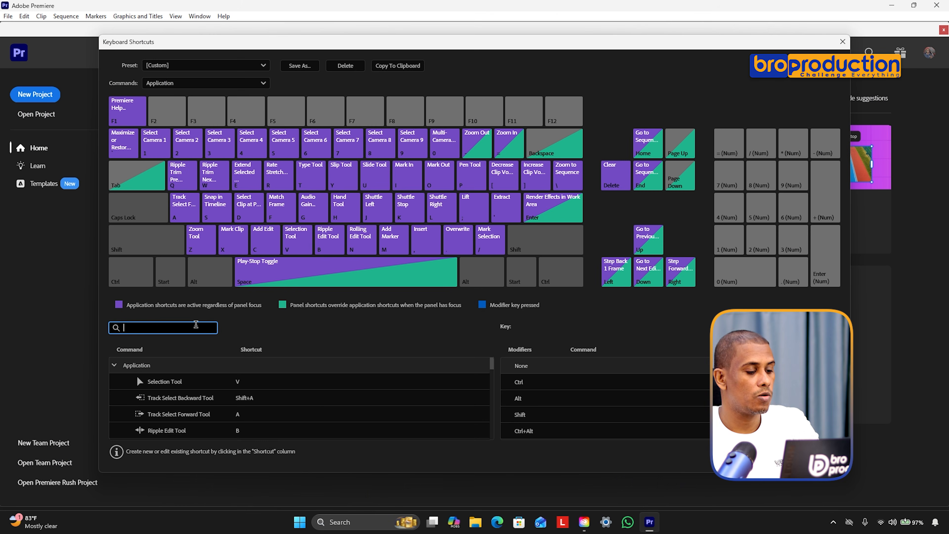
pyautogui.write('add')
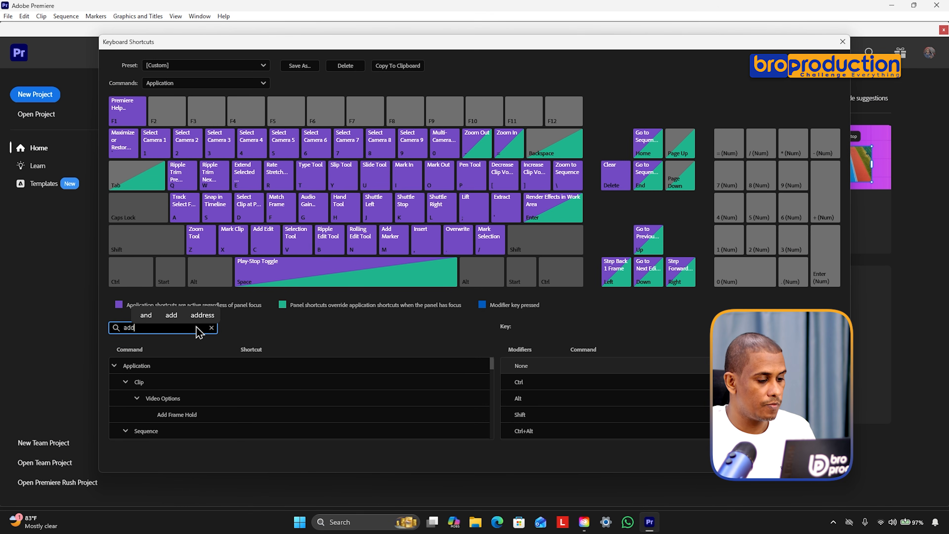
pyautogui.write(' edi')
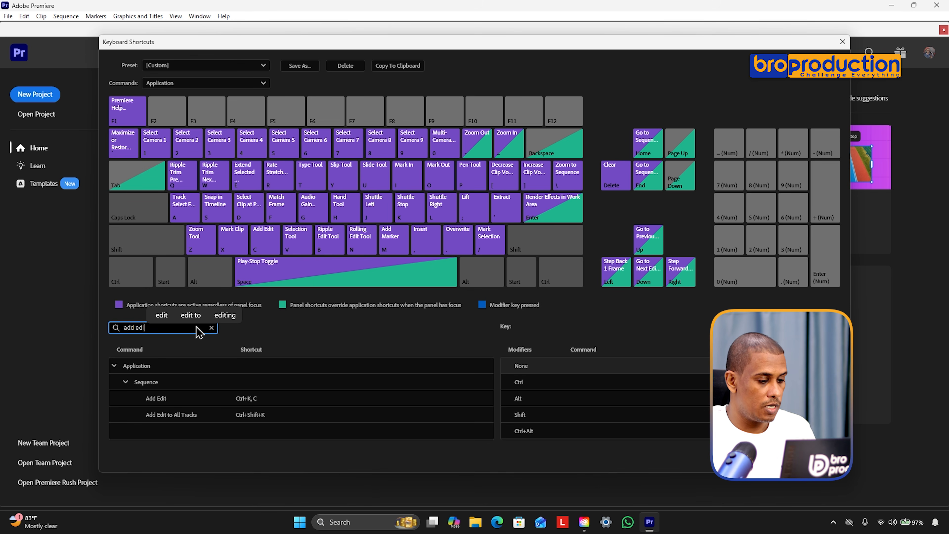
# Remove the C shortcut from the Add Edit command and assign C to it again alongside Ctrl+K.
pyautogui.click(265, 400)
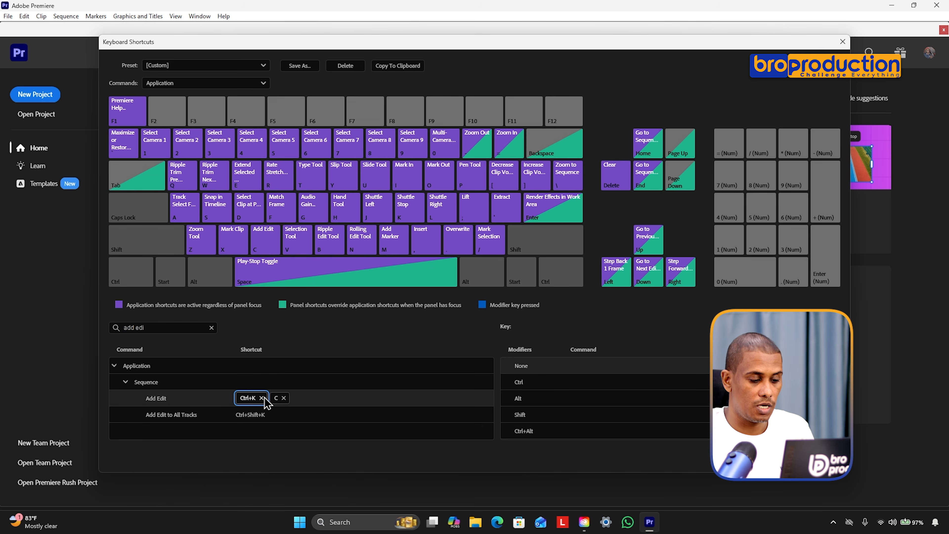
pyautogui.click(283, 398)
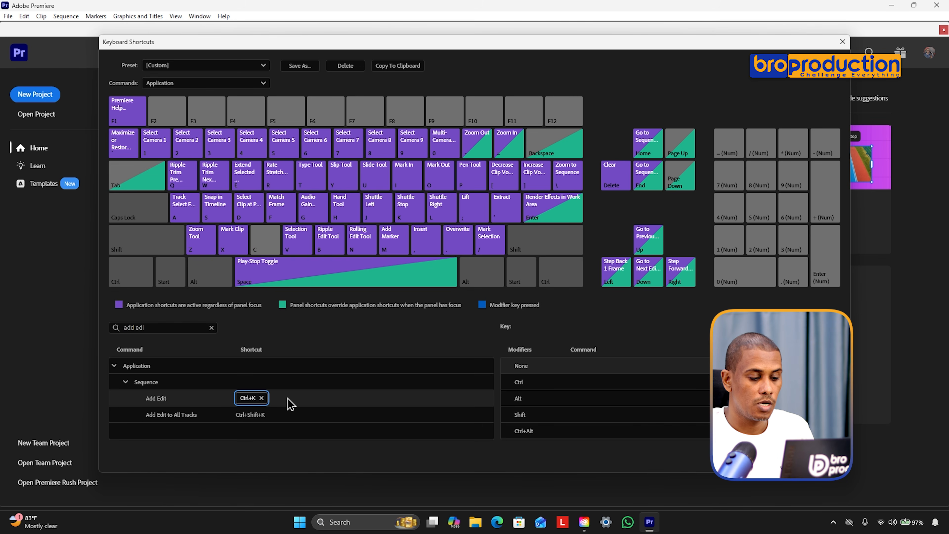
pyautogui.click(301, 384)
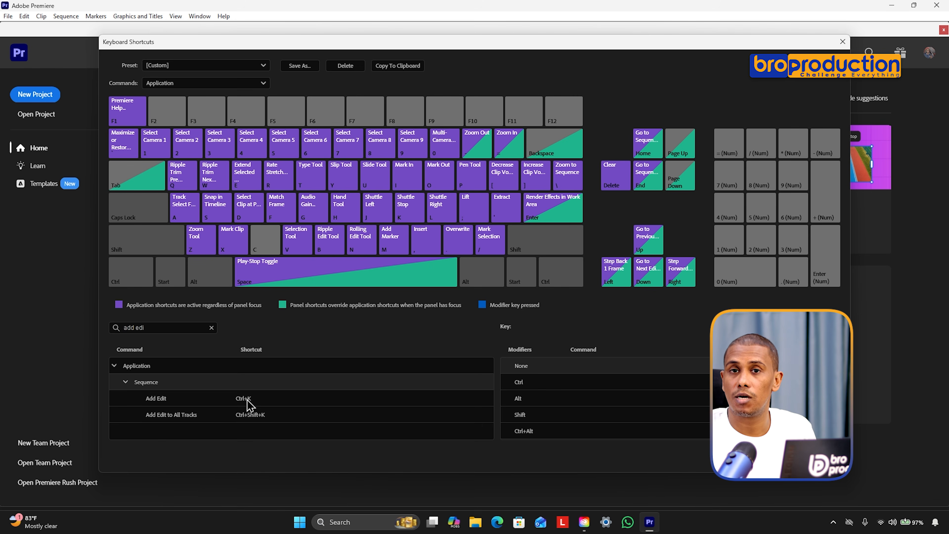
pyautogui.doubleClick(269, 399)
pyautogui.click(282, 399)
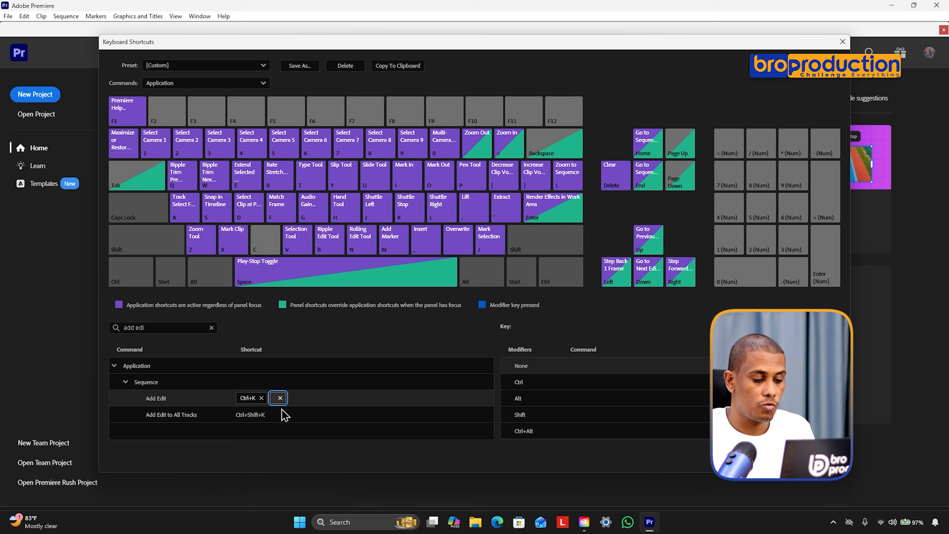
pyautogui.press('c')
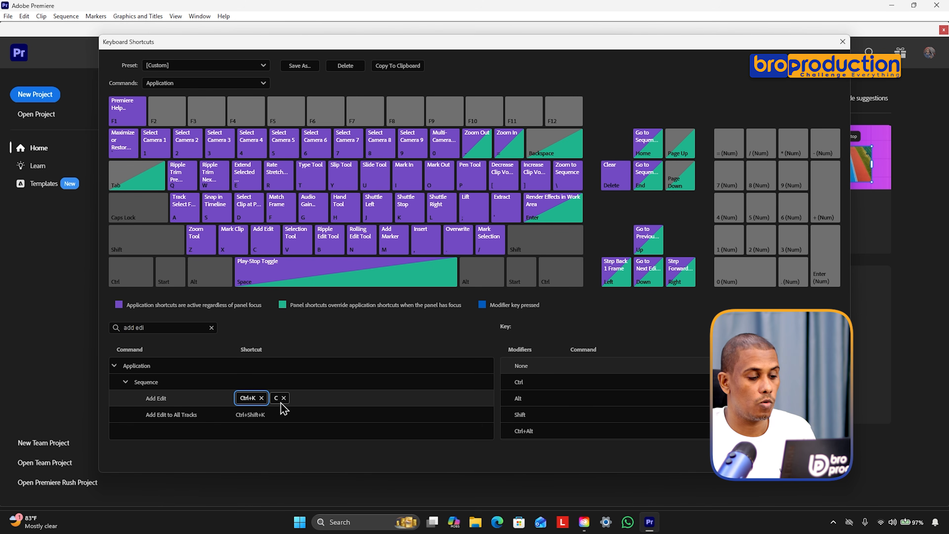
# Find the Nest command, clear its shortcut and assign Ctrl+Shift+N to it.
pyautogui.click(212, 328)
pyautogui.click(187, 324)
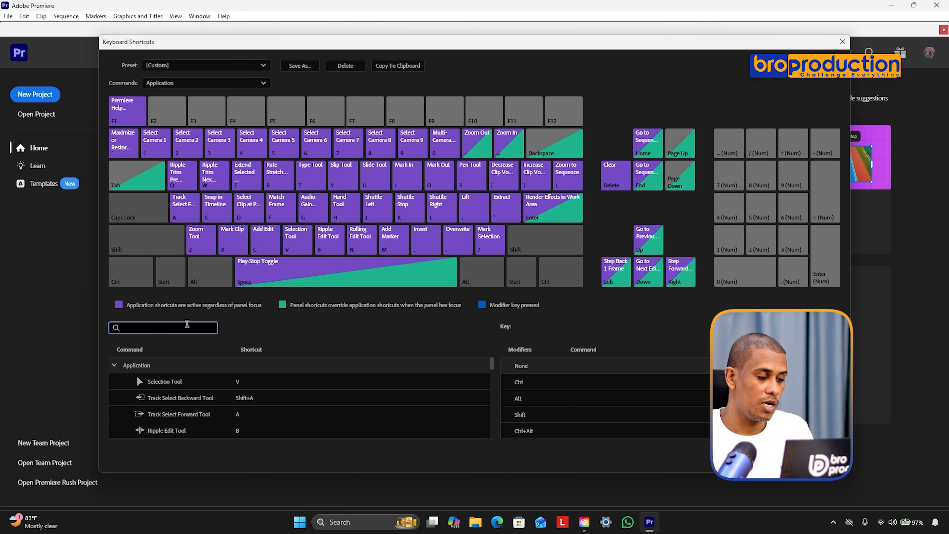
pyautogui.write('Nest')
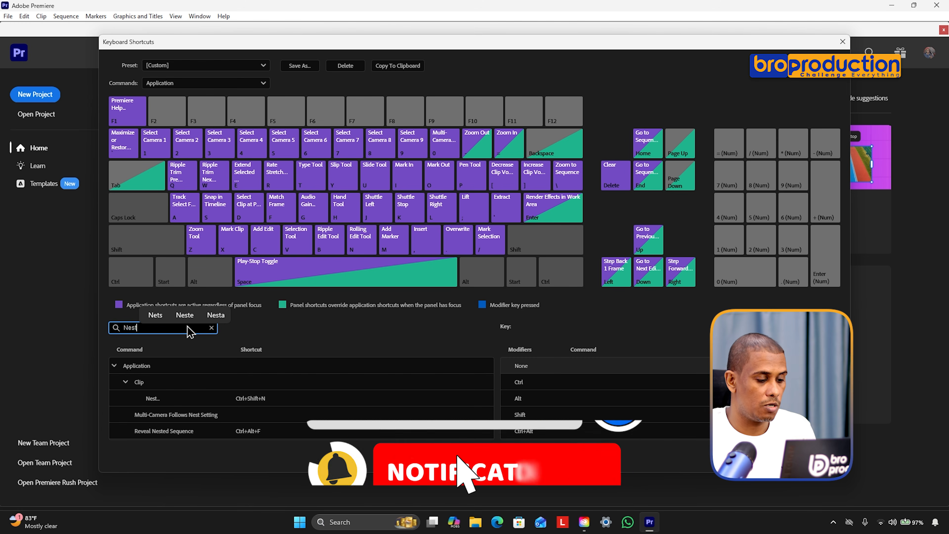
pyautogui.click(267, 399)
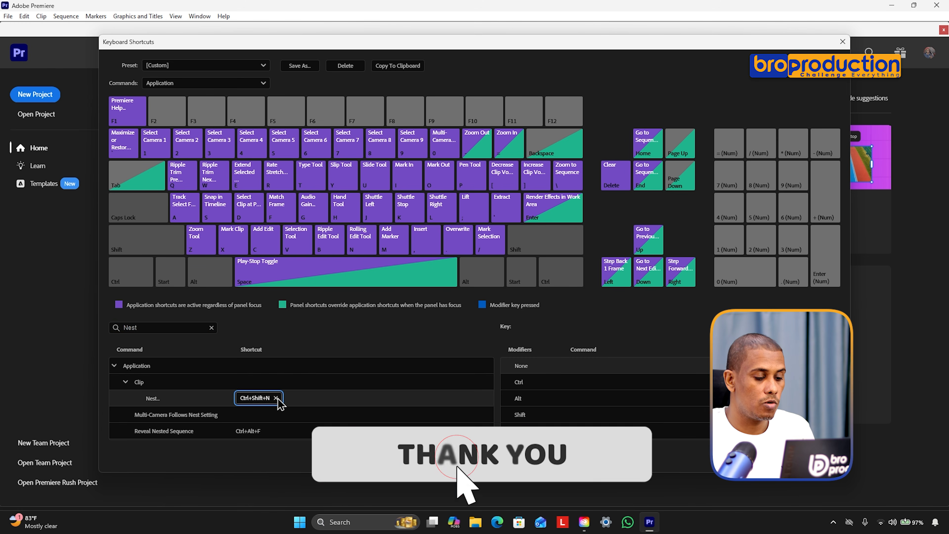
pyautogui.click(277, 398)
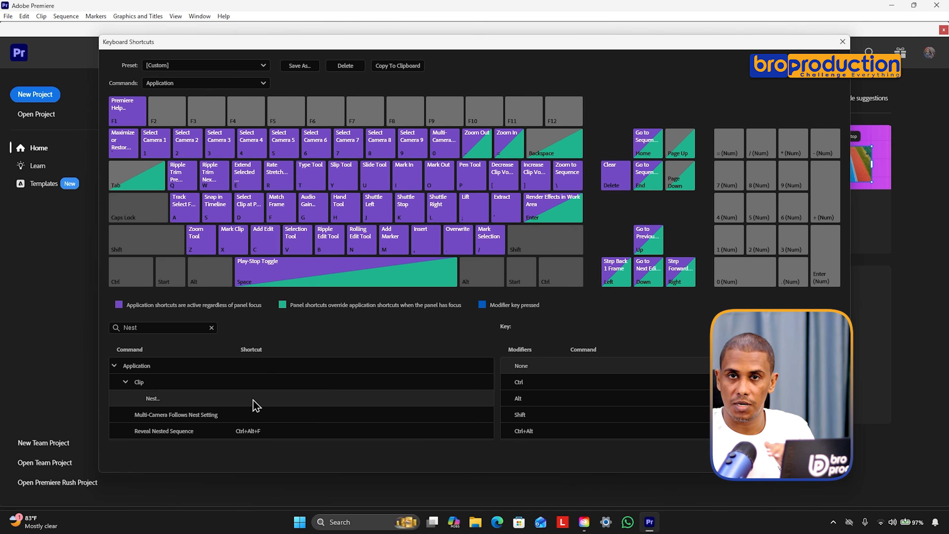
pyautogui.click(244, 399)
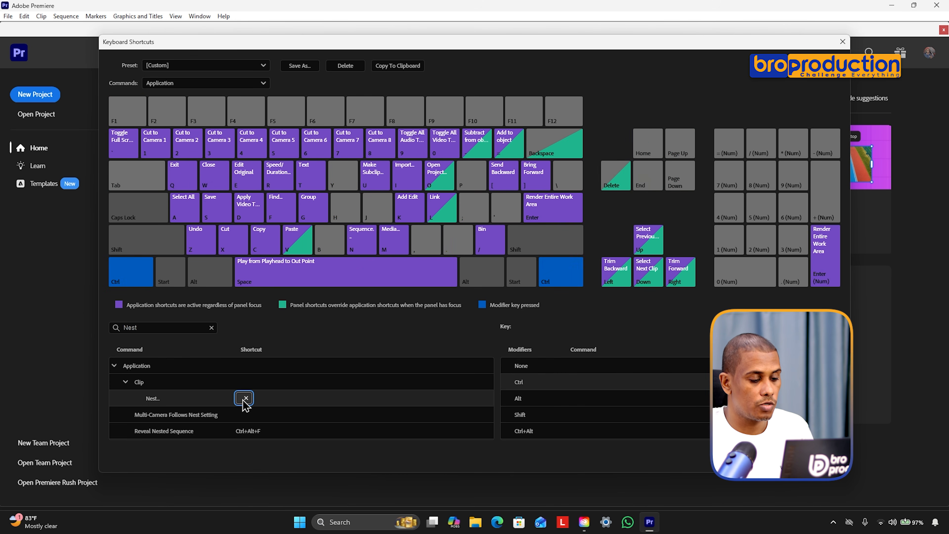
pyautogui.hotkey('ctrl', 'shift', 'n')
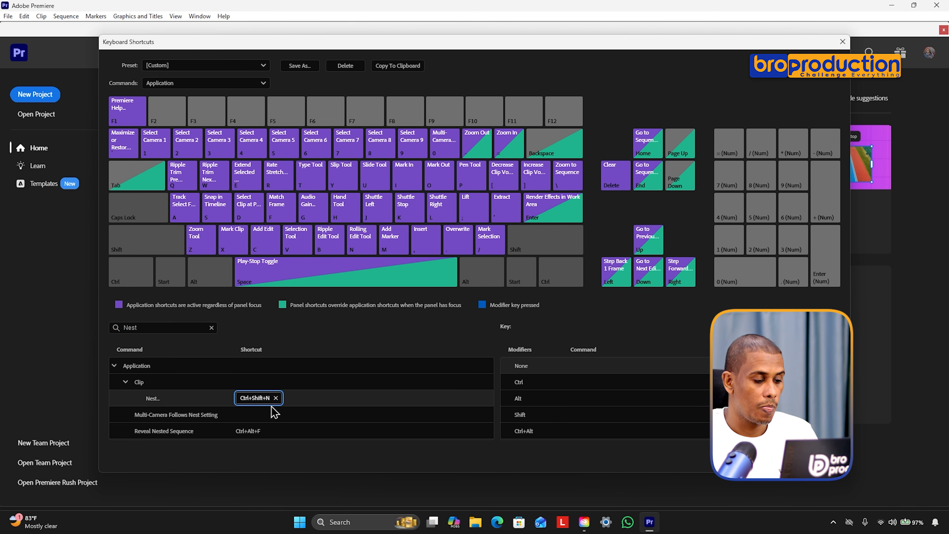
# Search the commands for "render" and remove both shortcuts from Render Entire Work Area.
pyautogui.click(211, 328)
pyautogui.click(188, 327)
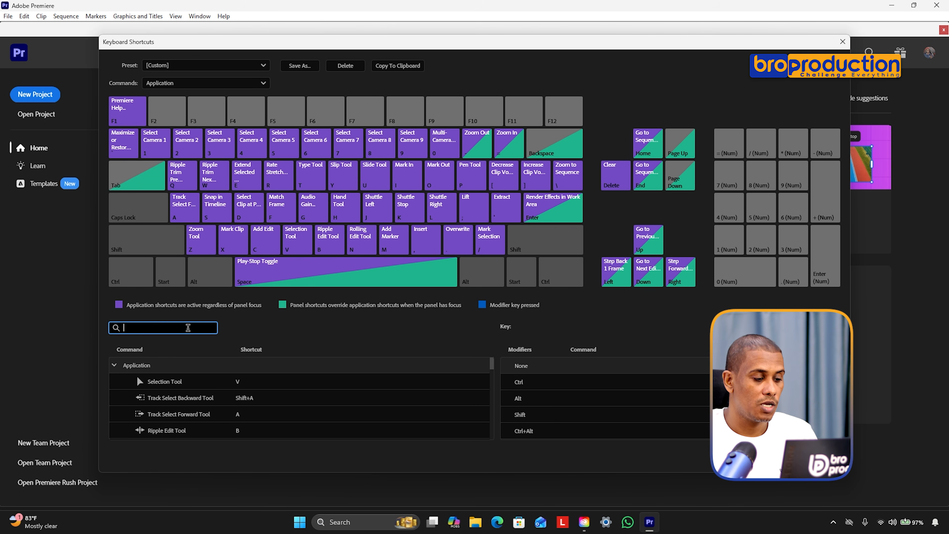
pyautogui.write('render')
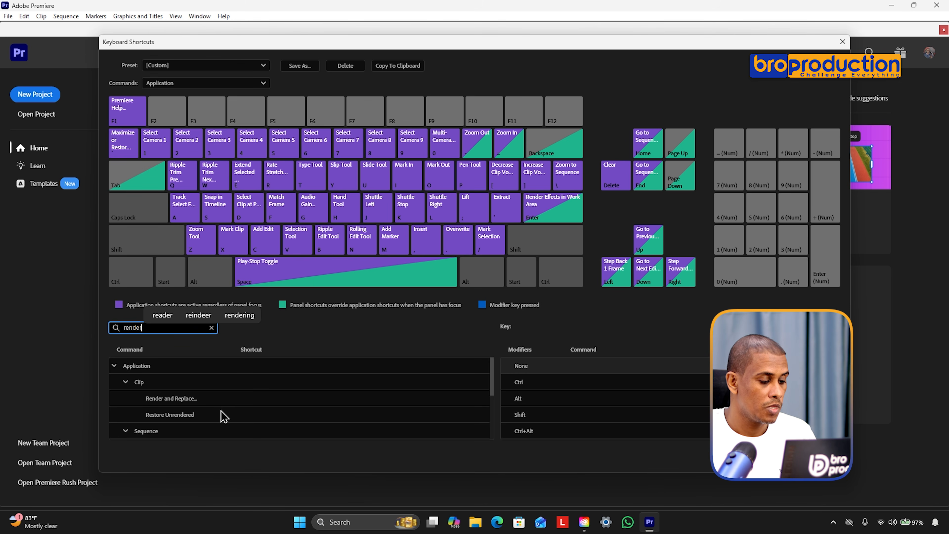
pyautogui.scroll(-2, 221, 413)
pyautogui.scroll(-3, 222, 414)
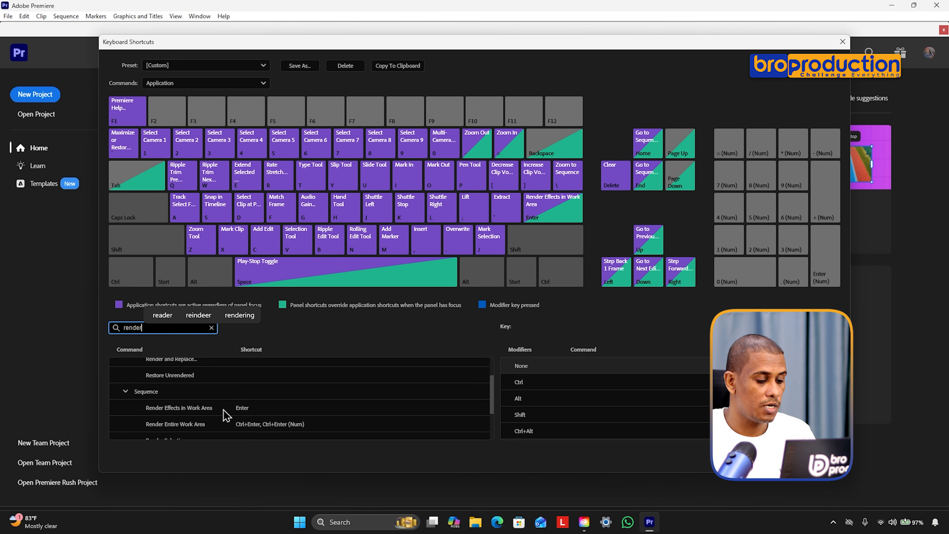
pyautogui.click(287, 419)
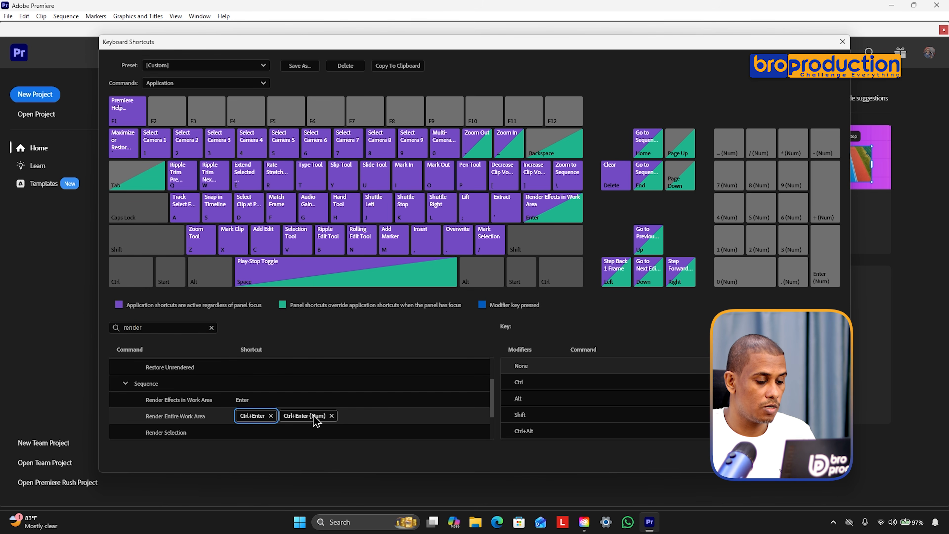
pyautogui.click(334, 416)
pyautogui.click(271, 415)
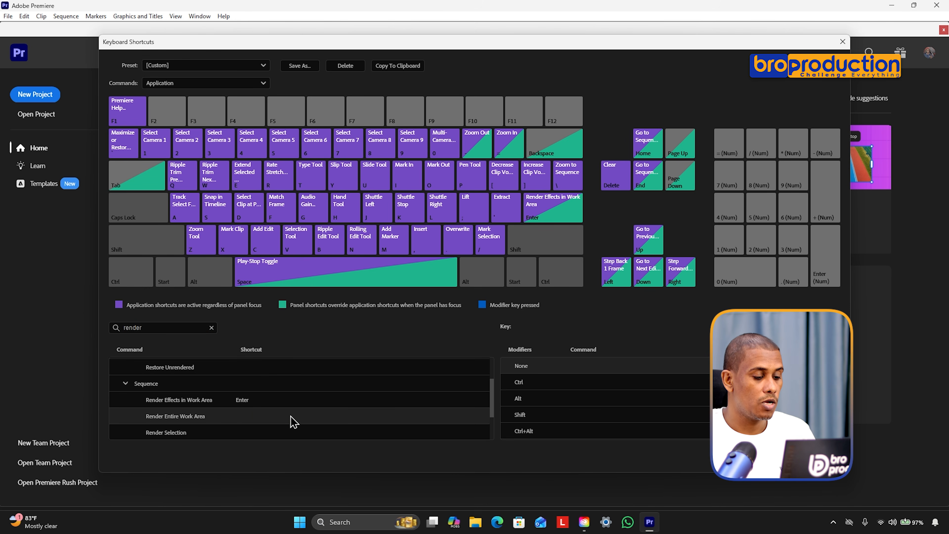
# Assign Ctrl+Enter as the shortcut for Render Entire Work Area.
pyautogui.click(188, 399)
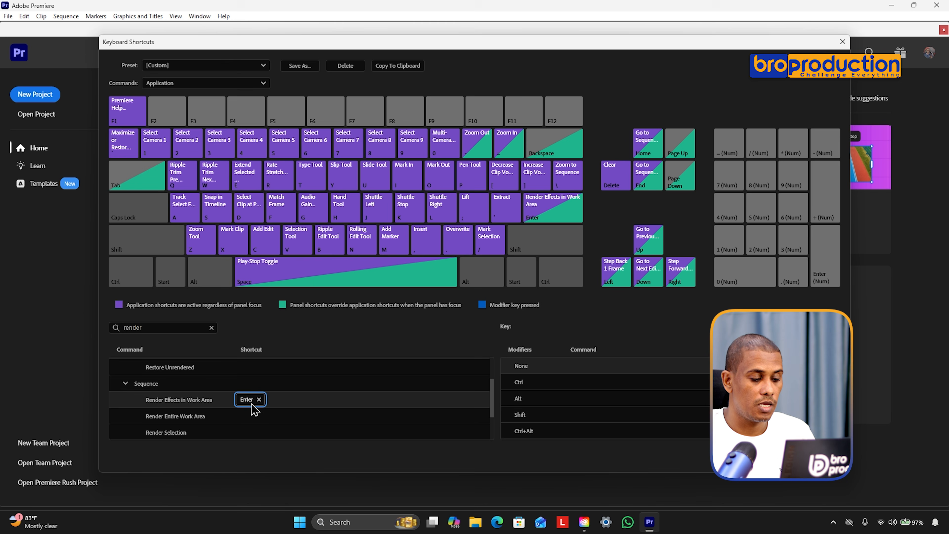
pyautogui.click(177, 417)
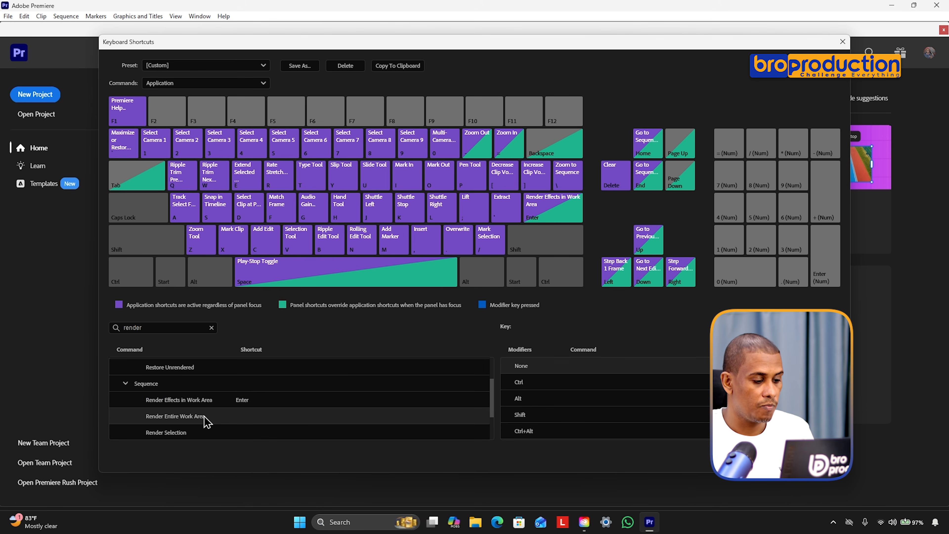
pyautogui.click(240, 417)
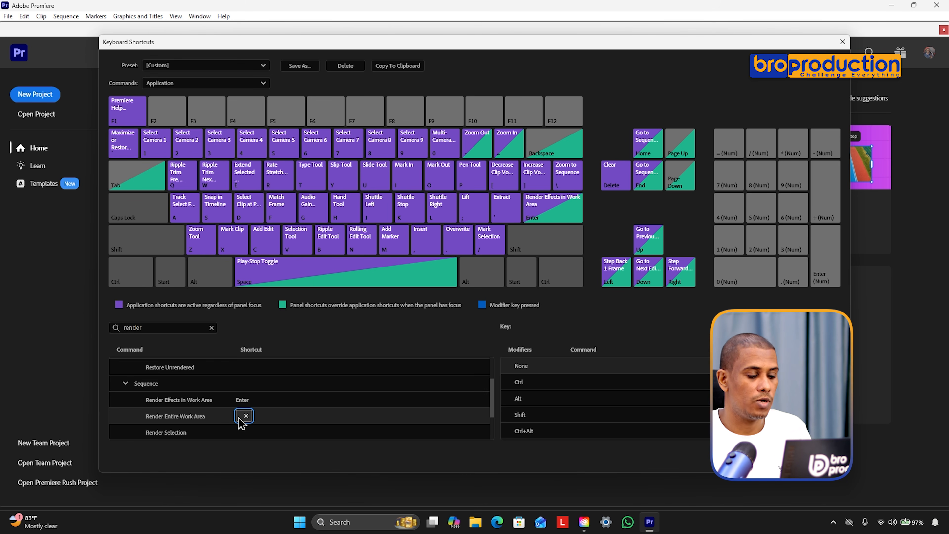
pyautogui.hotkey('ctrl', 'Return')
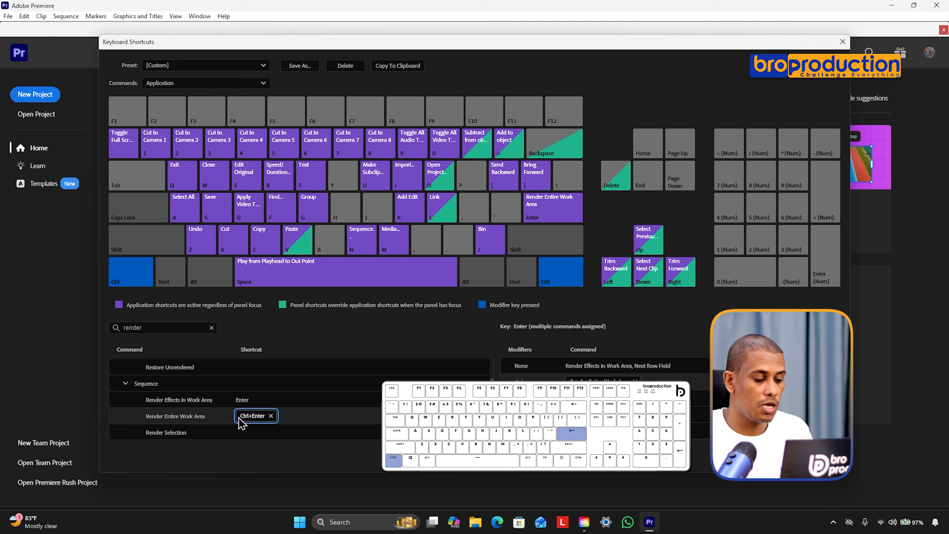